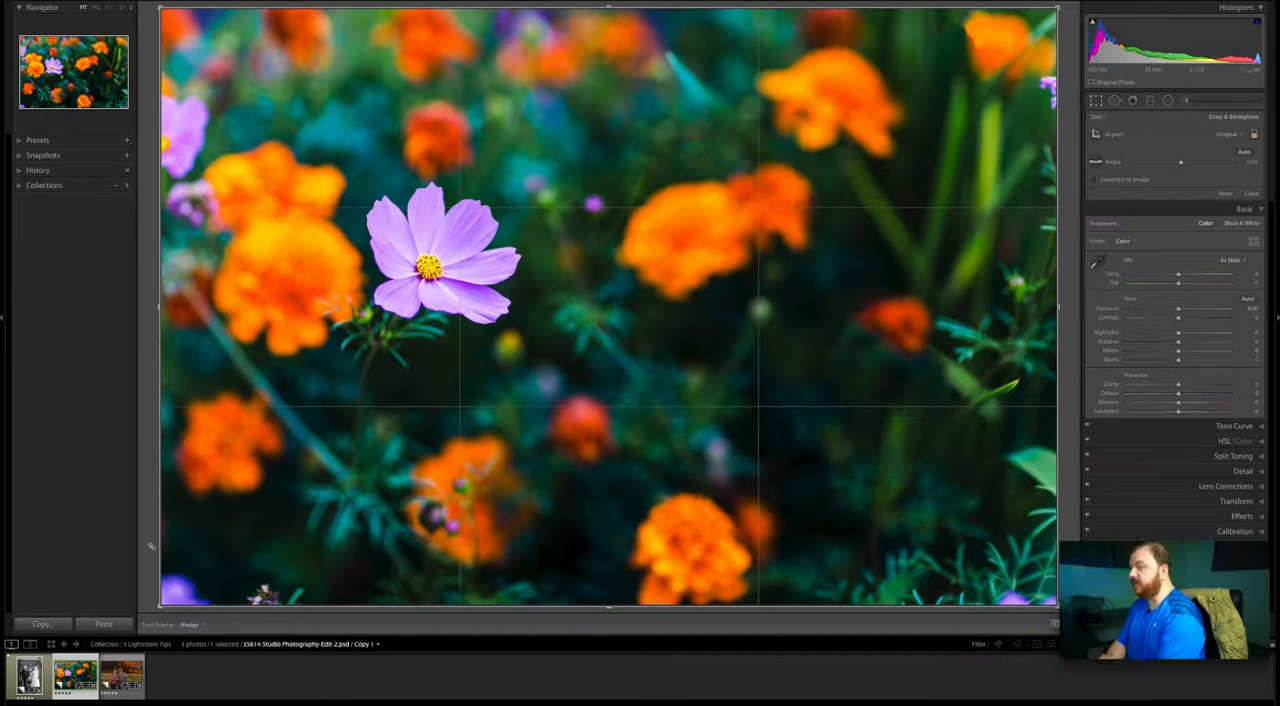
- Cycle the crop guide overlay on the flower photo from the thirds grid to the golden spiral
key(o)
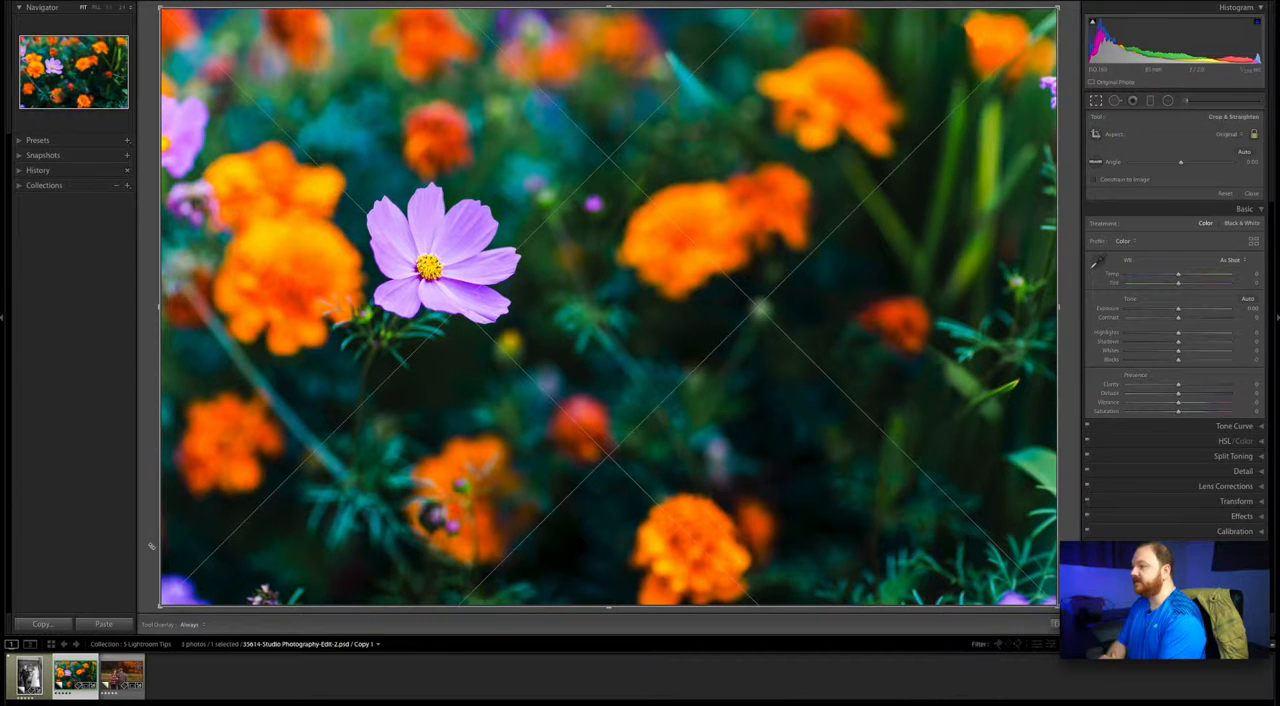
key(o)
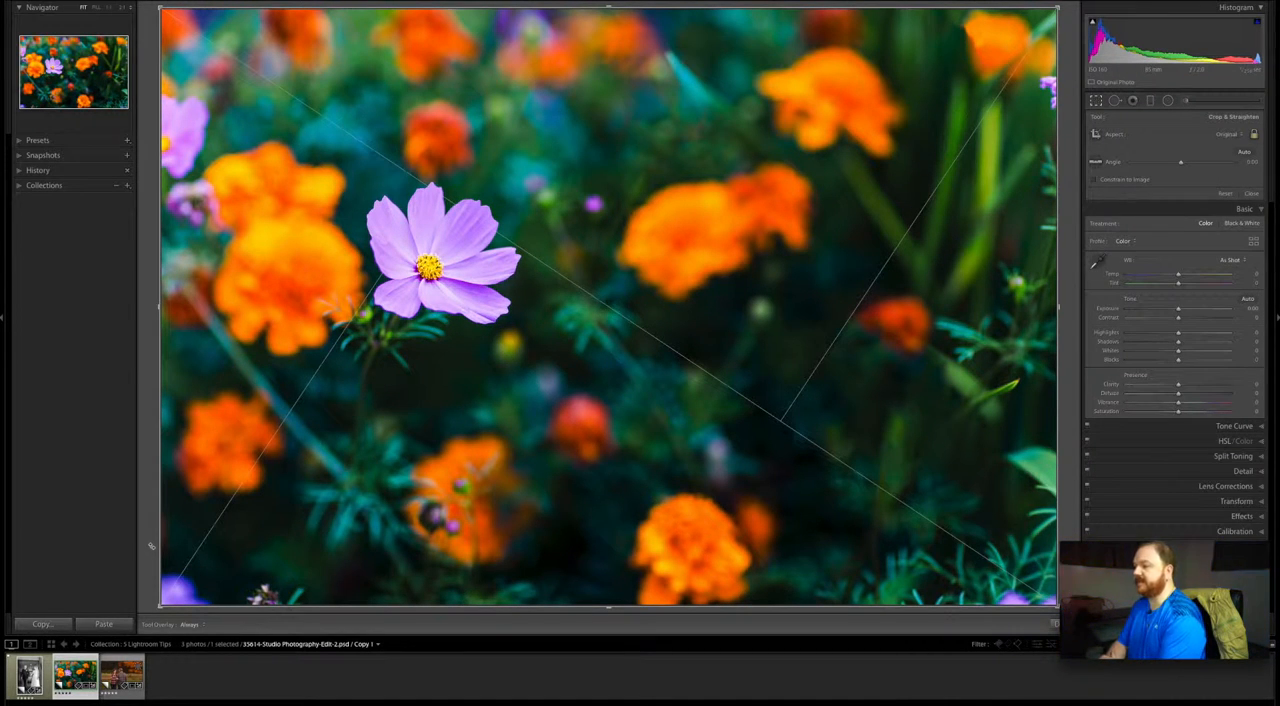
key(o)
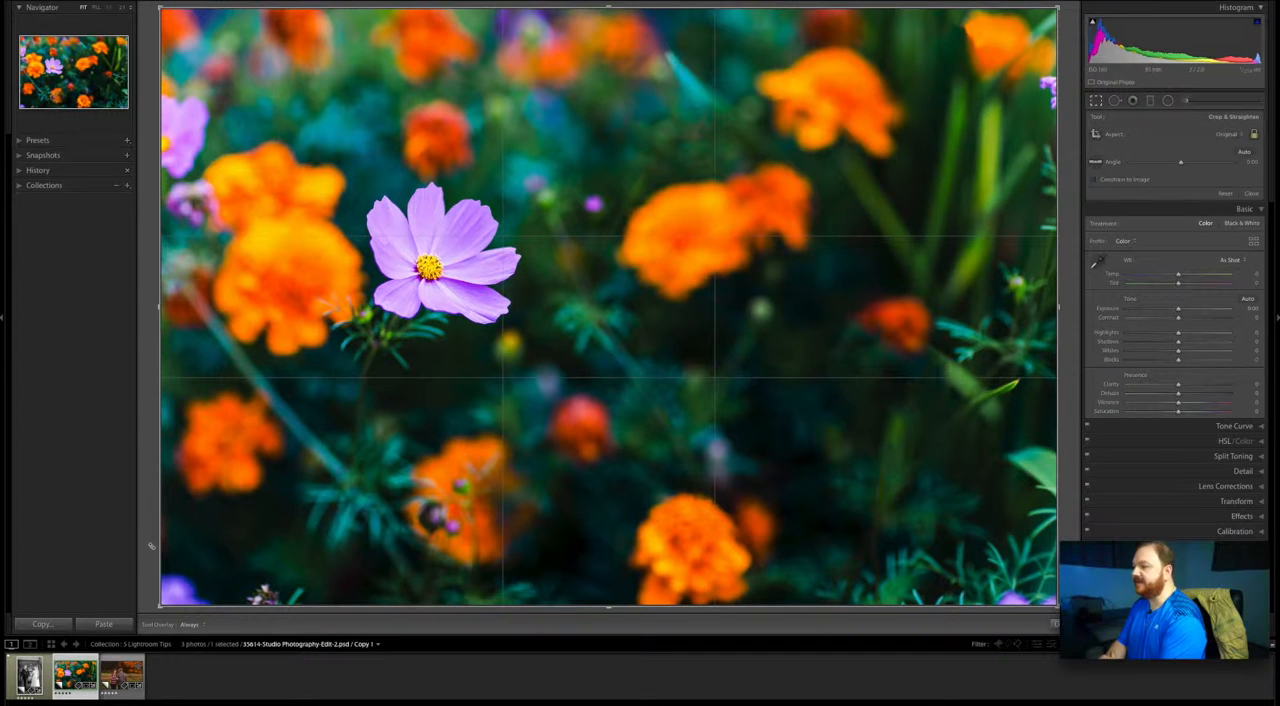
key(o)
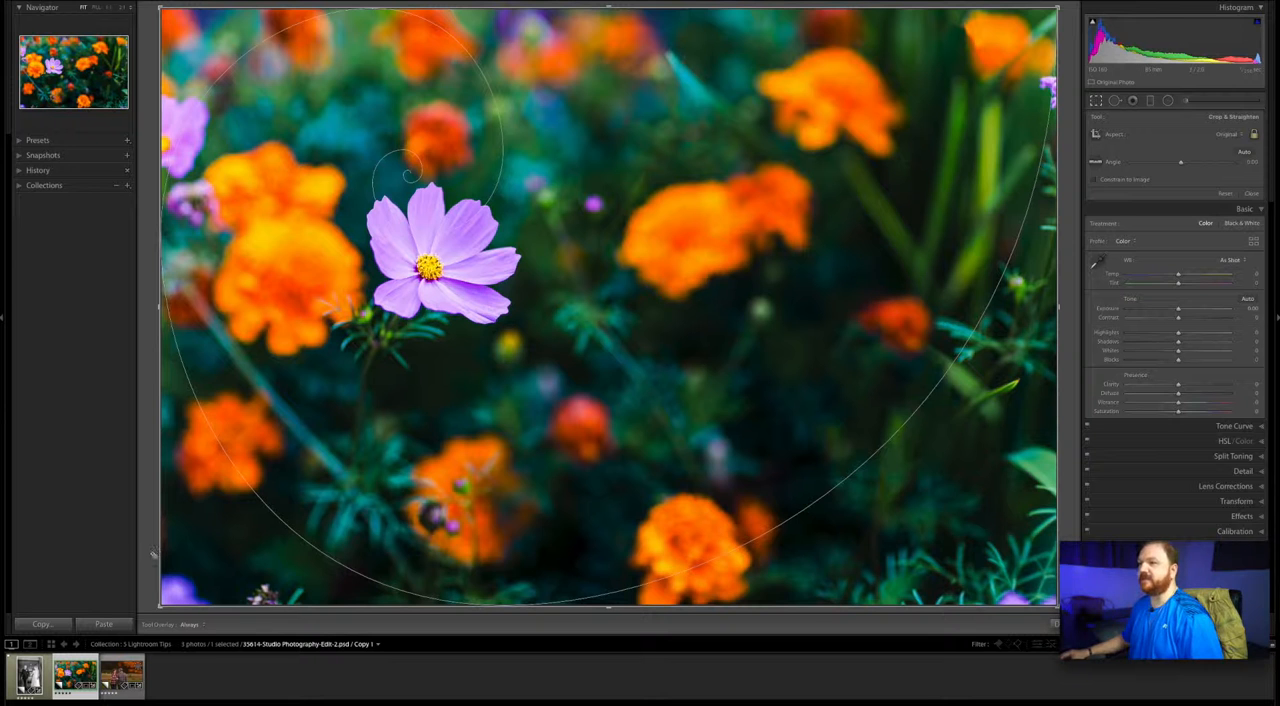
- Crop the flower photo tighter at its original aspect ratio, reposition the purple flower against the golden spiral, and apply the crop
drag(157, 8, 212, 40)
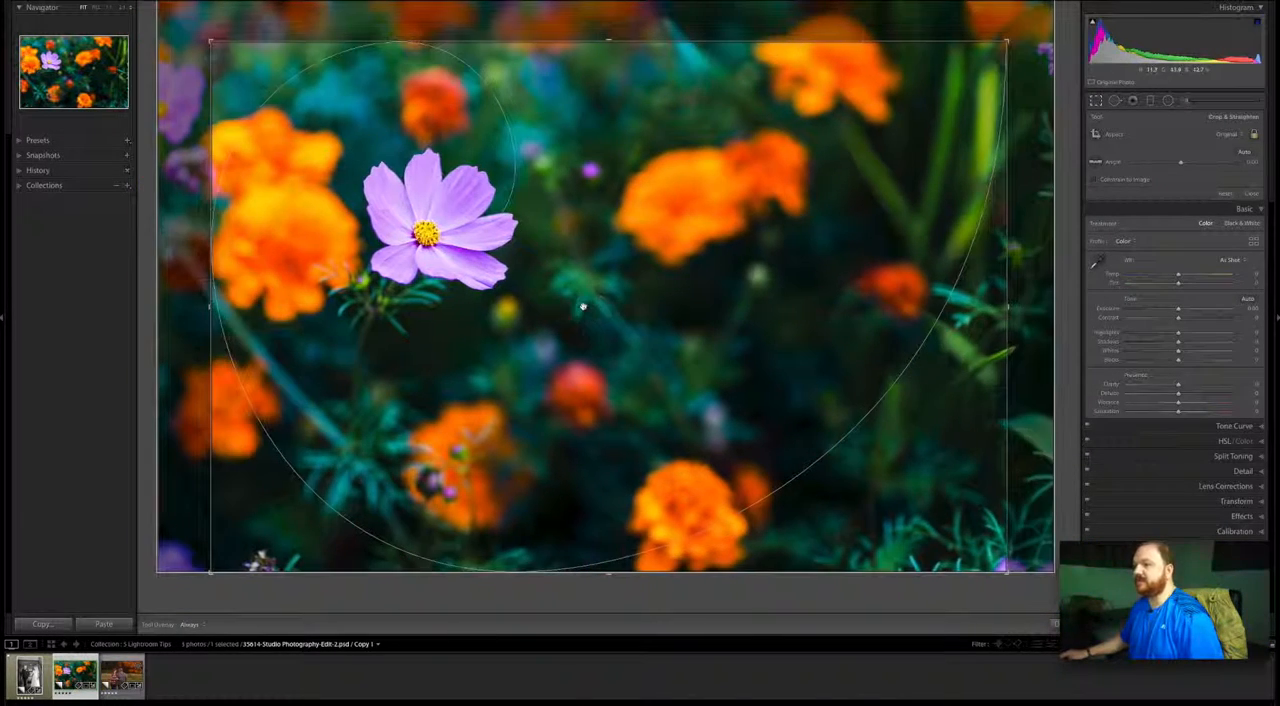
drag(210, 41, 215, 47)
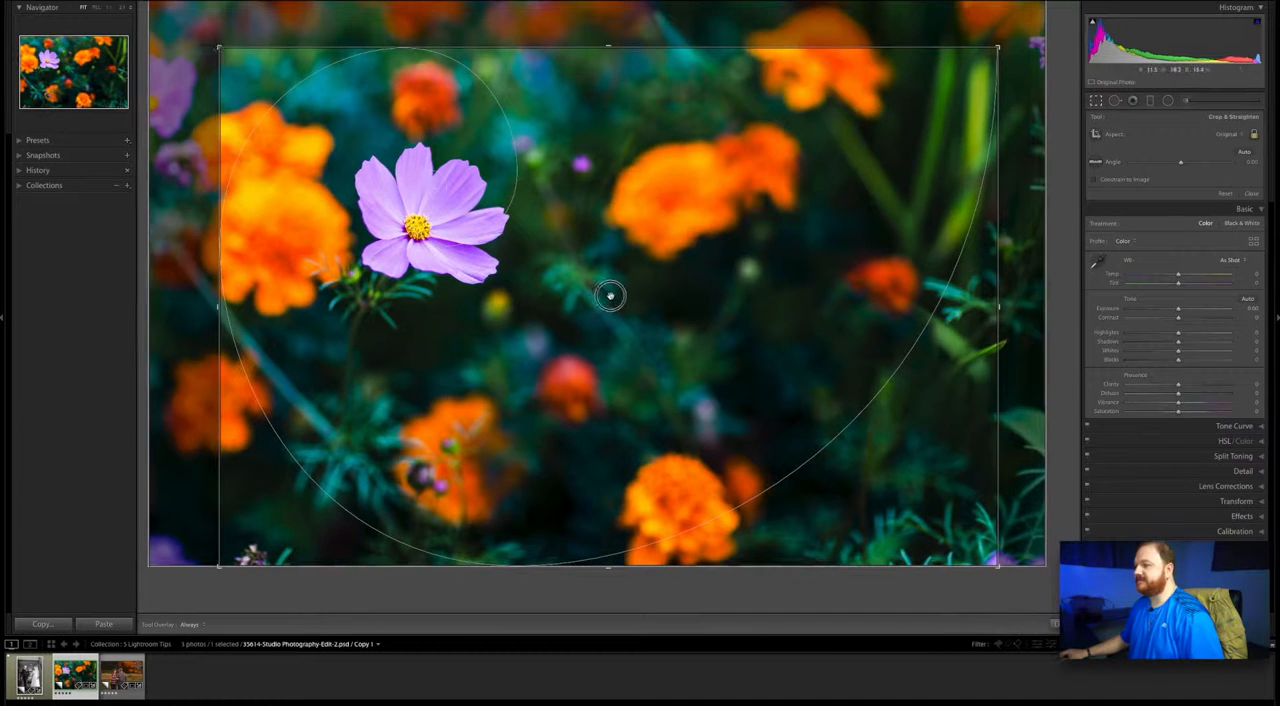
drag(609, 291, 626, 294)
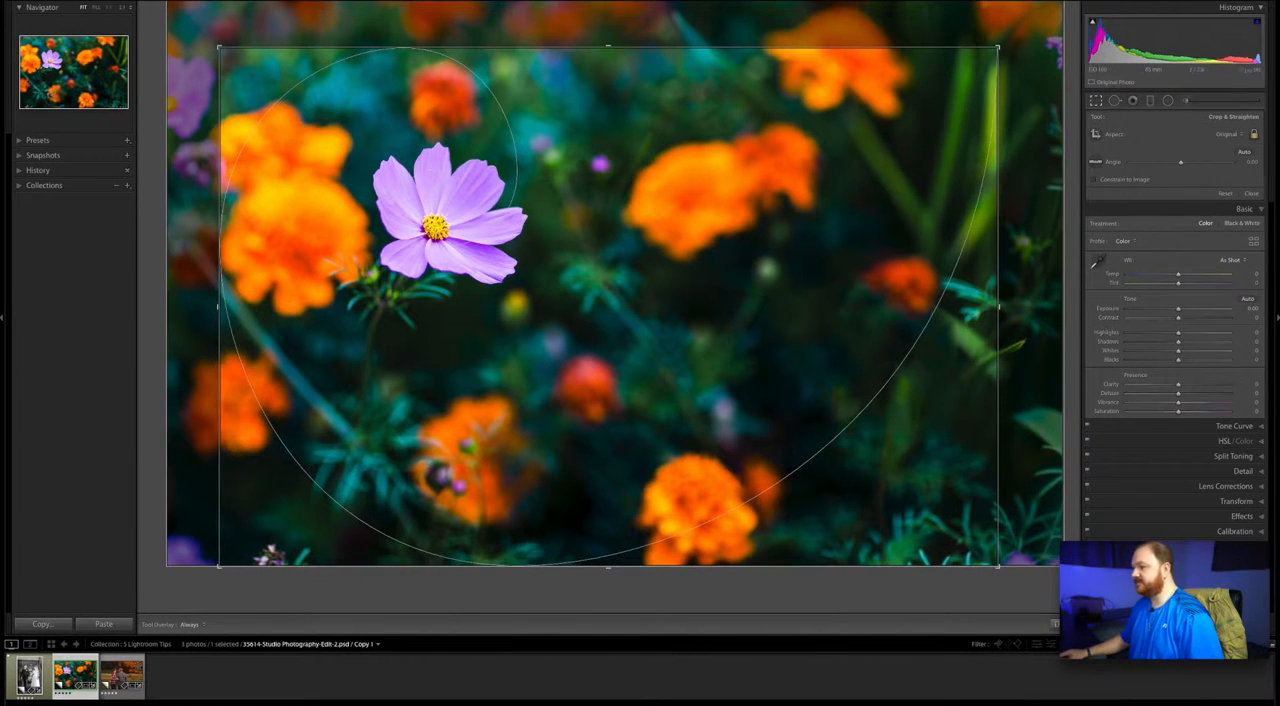
key(Return)
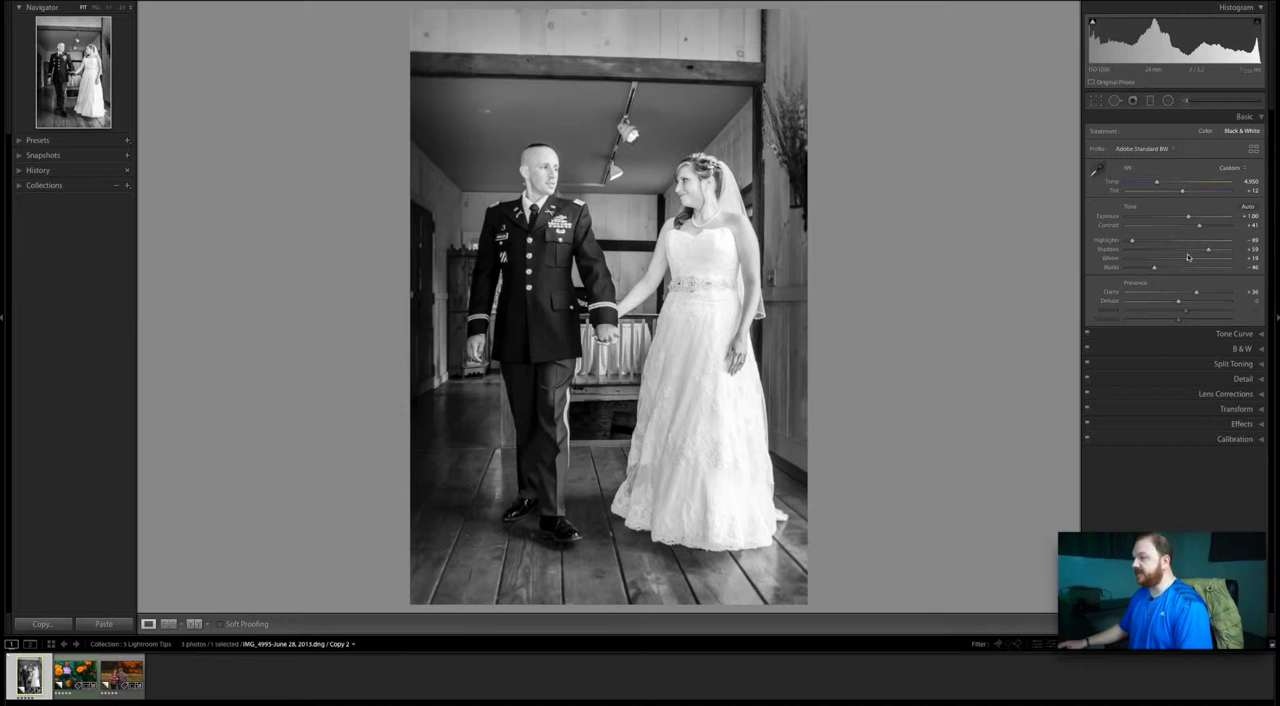
- Set Whites to +4 on the black-and-white wedding photo, using the clipping preview to check for blown highlights
key(alt)
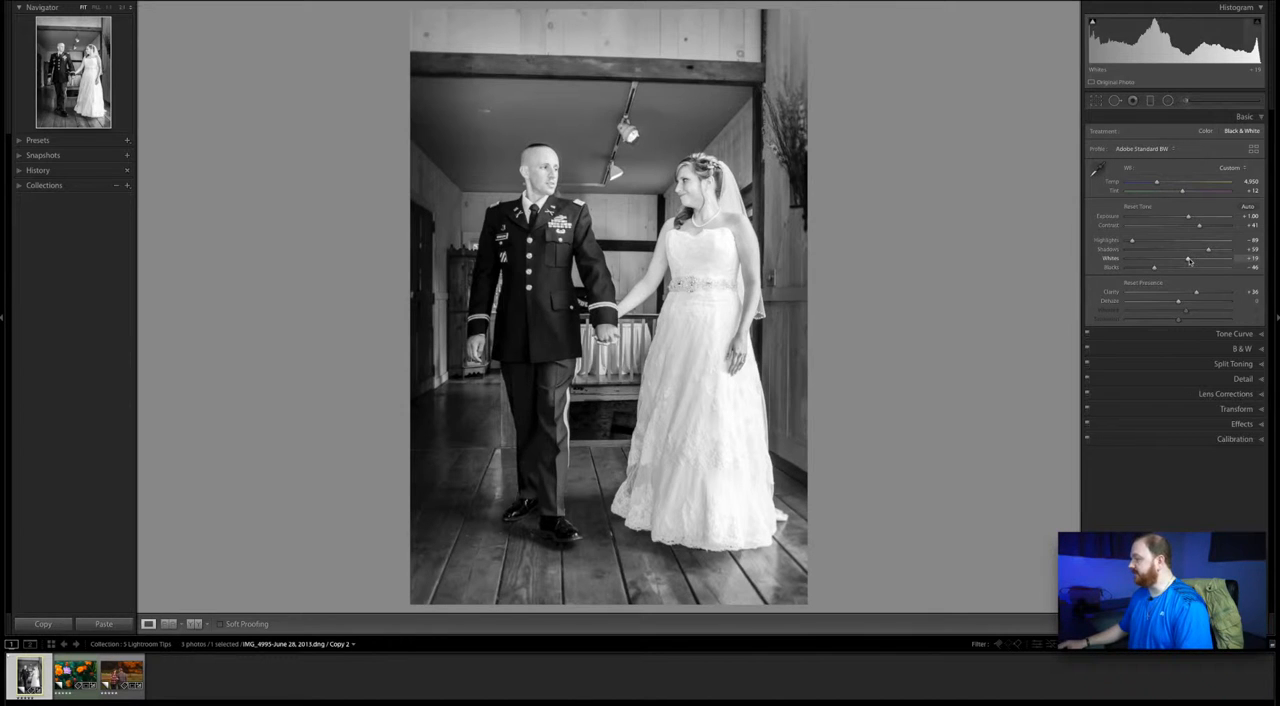
drag(1188, 261, 1200, 260)
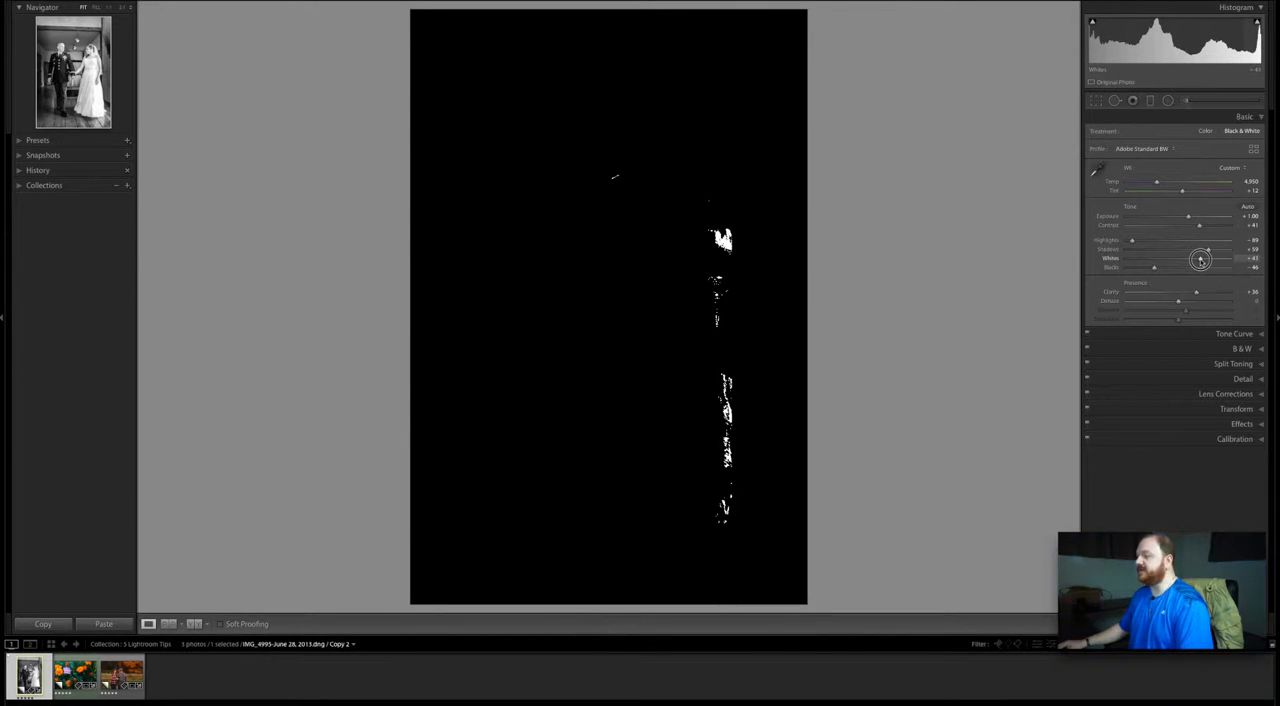
drag(1200, 260, 1180, 262)
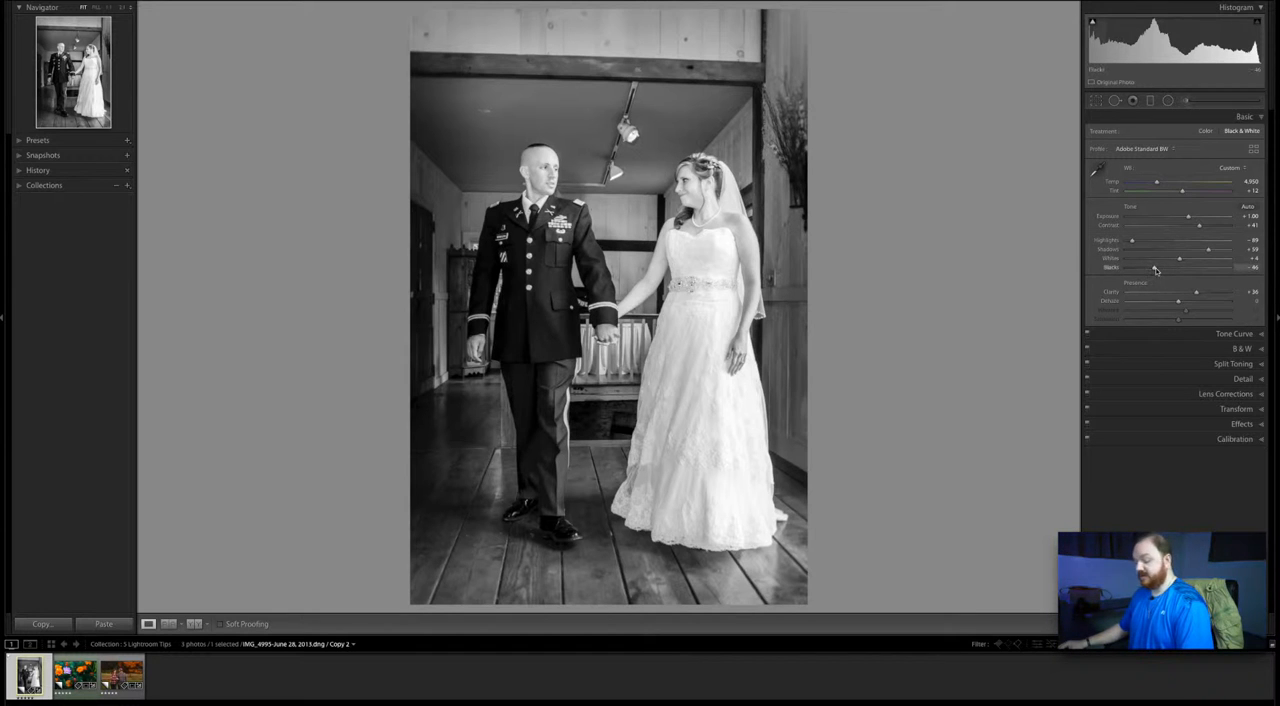
- Set Blacks to about -33 on the wedding photo, using the clipping preview to check for crushed shadows
key(alt)
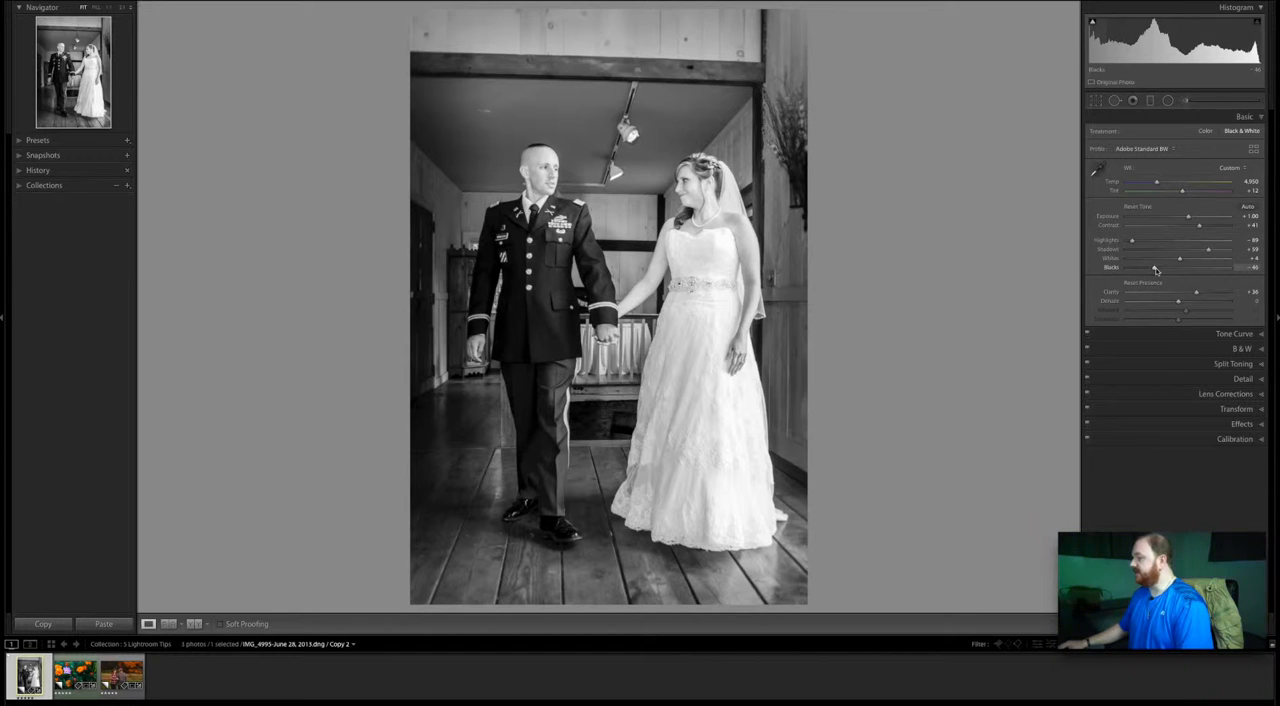
drag(1155, 270, 1122, 272)
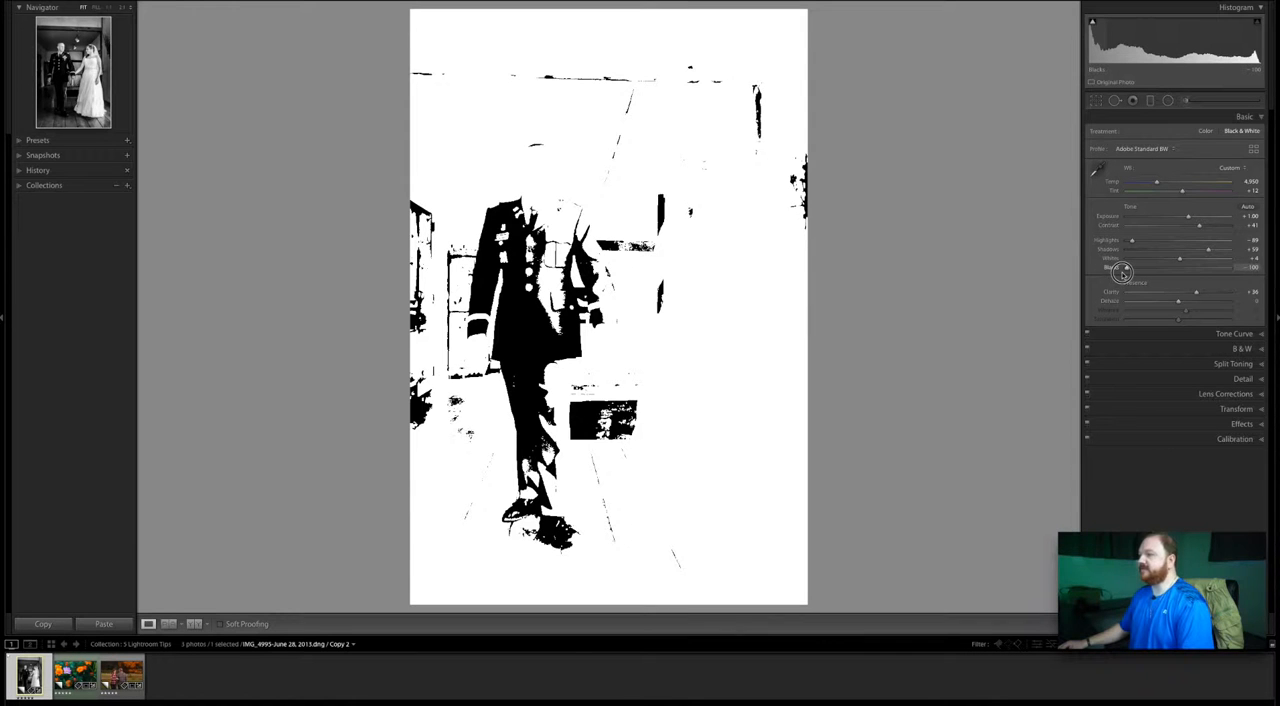
drag(1122, 272, 1163, 271)
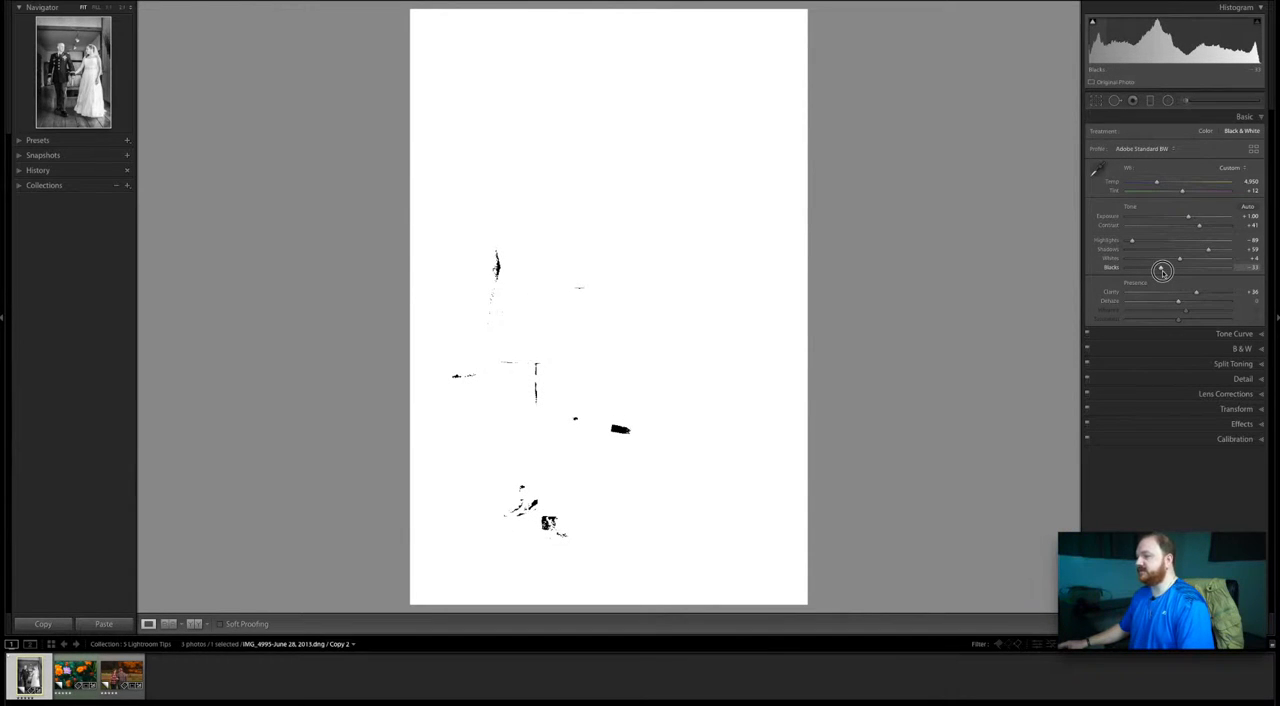
drag(1162, 271, 1162, 271)
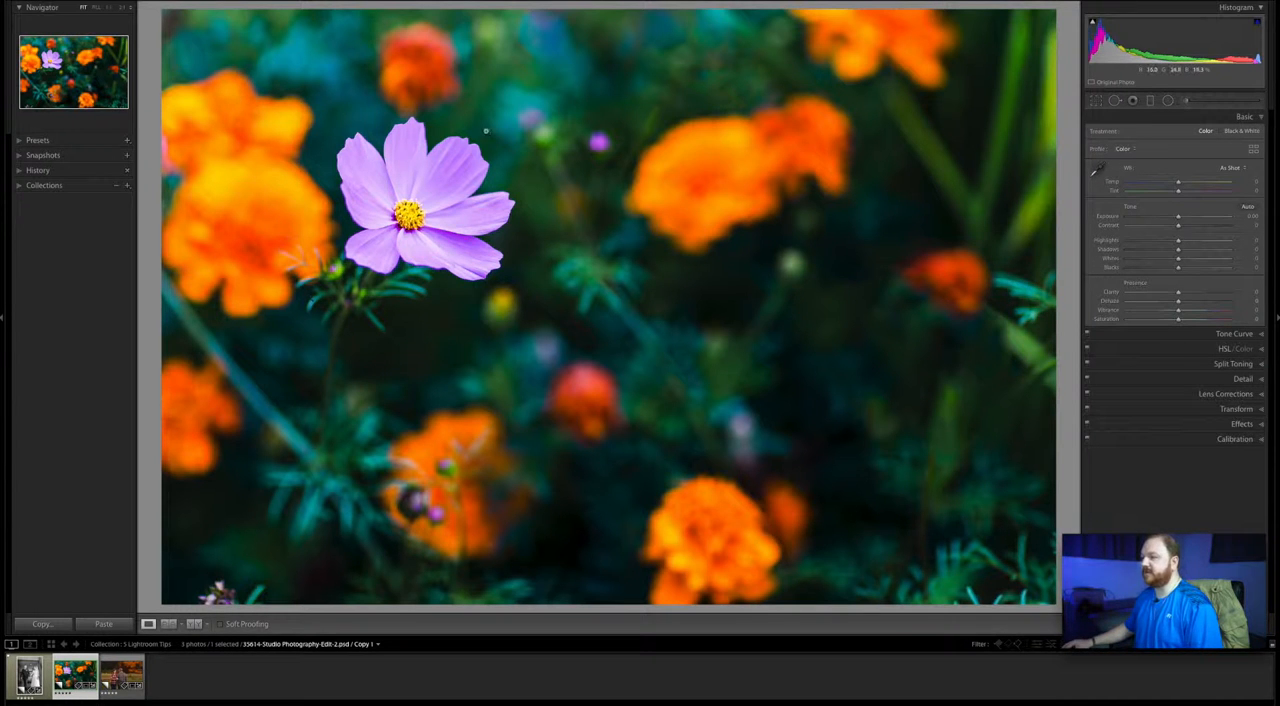
- Paint an Adjustment Brush mask with Auto Mask along the outer edges of the purple flower's upper and left-hand petals
click(485, 130)
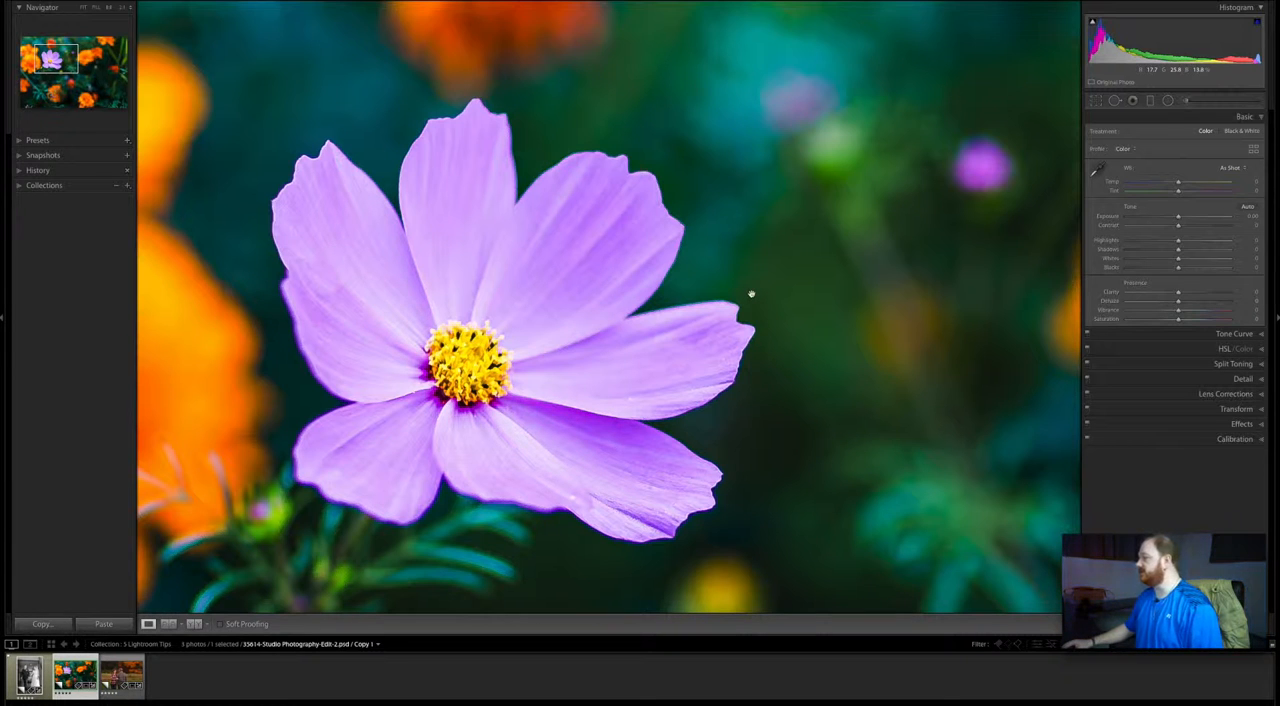
click(1186, 101)
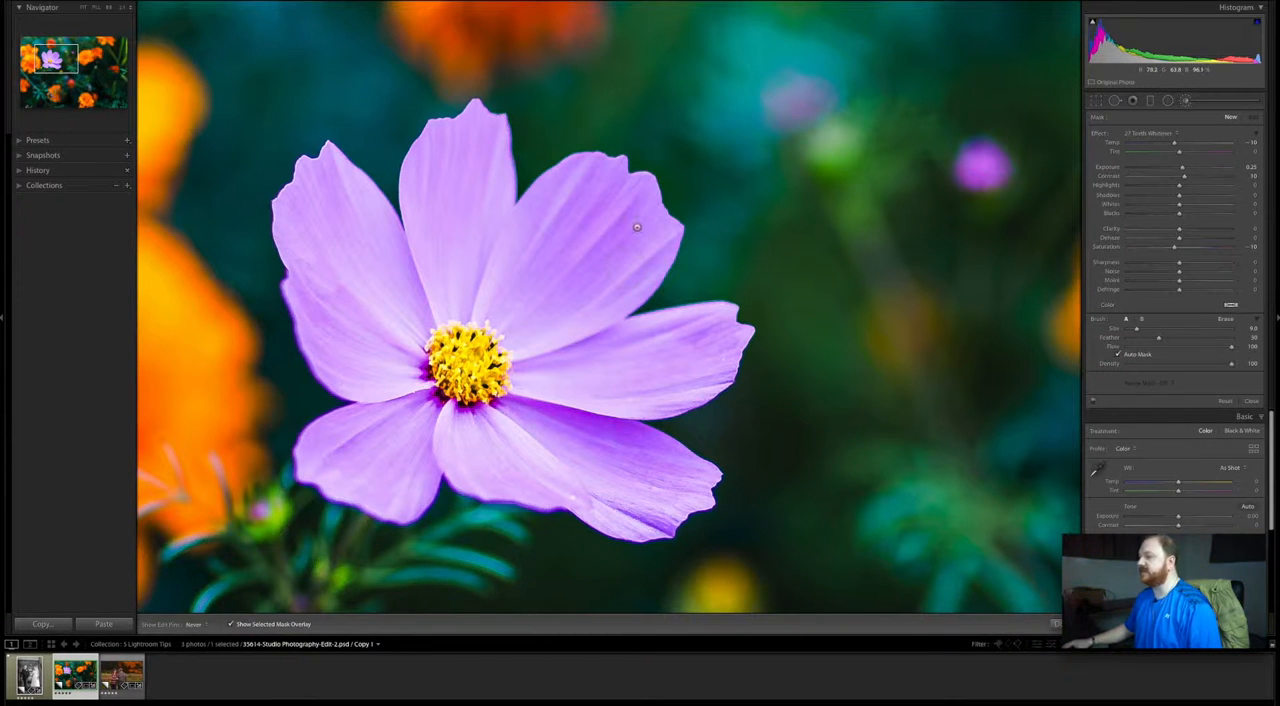
mouse_move(644, 197)
mouse_down()
mouse_move(614, 186)
mouse_move(614, 171)
mouse_move(580, 166)
mouse_move(527, 205)
mouse_move(505, 192)
mouse_move(497, 131)
mouse_move(432, 129)
mouse_up()
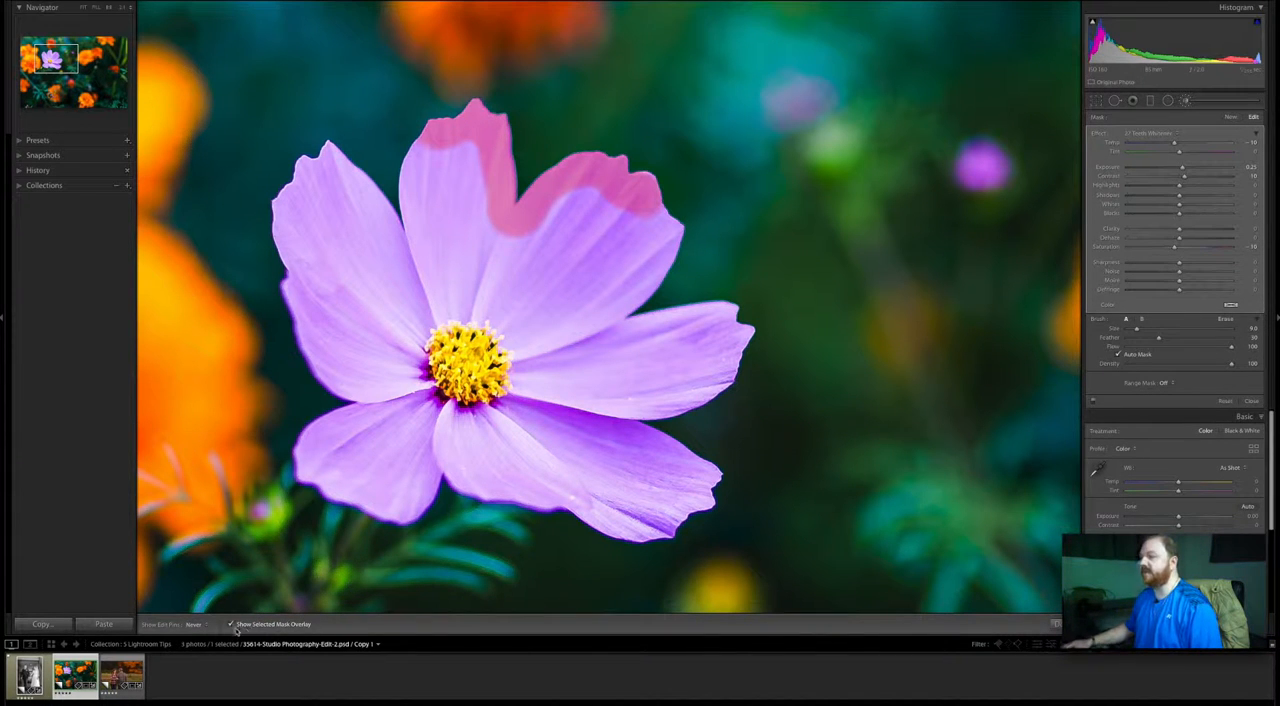
mouse_move(434, 137)
mouse_down()
mouse_move(403, 241)
mouse_move(333, 160)
mouse_move(302, 191)
mouse_move(291, 279)
mouse_move(334, 366)
mouse_up()
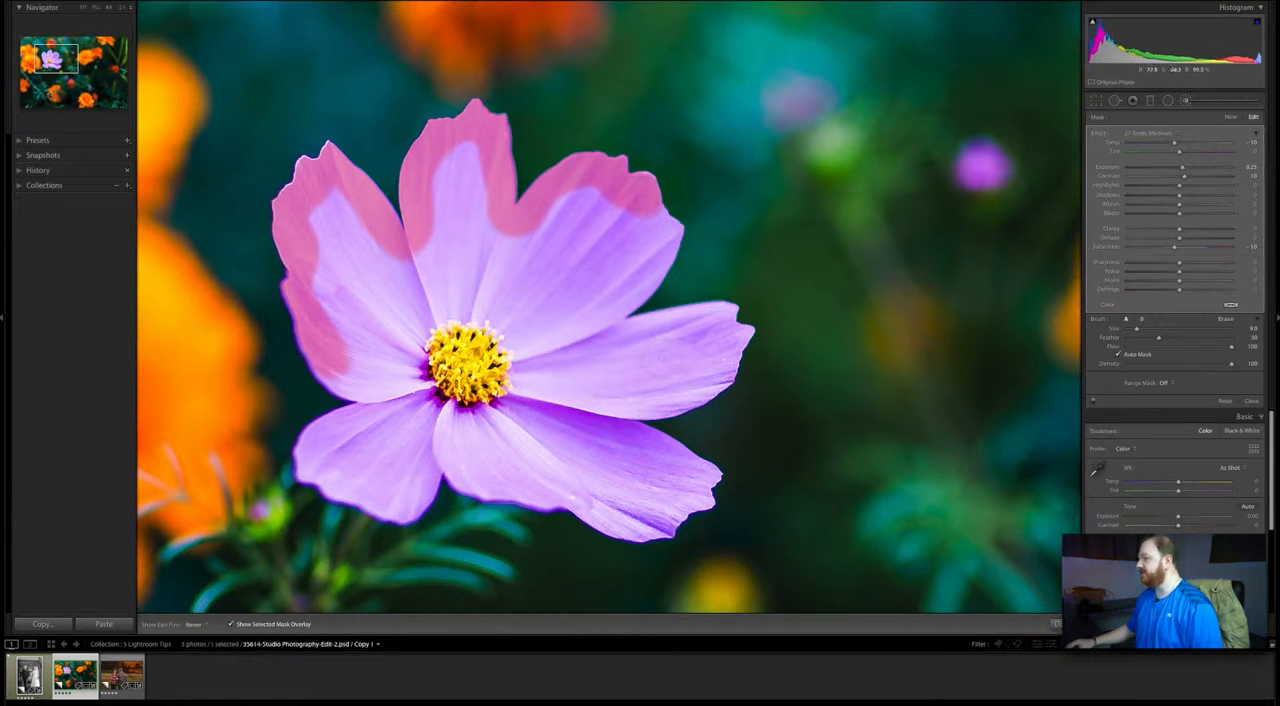
mouse_move(505, 258)
mouse_down()
mouse_move(535, 268)
mouse_move(548, 231)
mouse_move(576, 213)
mouse_move(644, 219)
mouse_move(637, 245)
mouse_move(552, 242)
mouse_move(531, 263)
mouse_move(481, 207)
mouse_move(479, 172)
mouse_move(461, 166)
mouse_move(446, 260)
mouse_move(483, 271)
mouse_move(432, 273)
mouse_move(373, 252)
mouse_move(326, 212)
mouse_move(332, 203)
mouse_move(312, 242)
mouse_move(351, 257)
mouse_move(323, 279)
mouse_move(359, 291)
mouse_move(431, 258)
mouse_move(372, 305)
mouse_up()
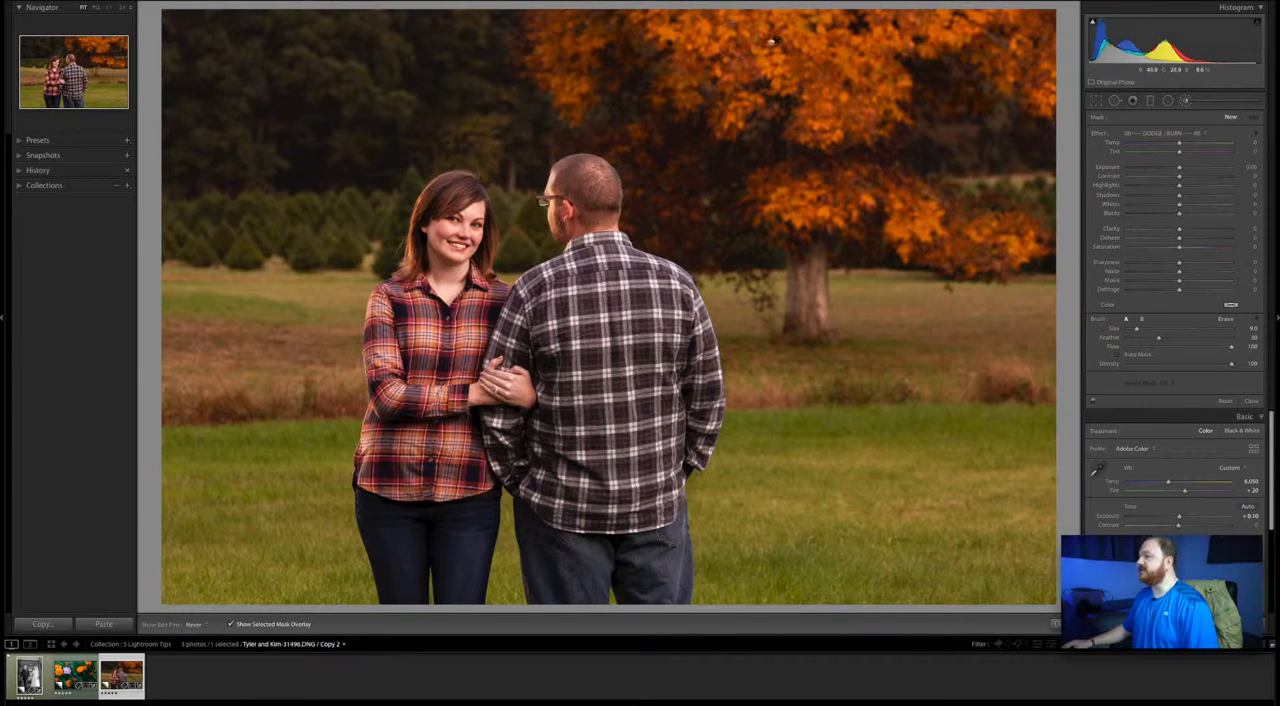
- Brush a mask over the autumn tree's foliage and limit it with a Color range mask sampled from the orange leaves
mouse_move(788, 43)
mouse_down()
mouse_move(514, 23)
mouse_move(581, 100)
mouse_move(624, 50)
mouse_move(754, 58)
mouse_move(737, 72)
mouse_move(810, 96)
mouse_move(758, 131)
mouse_move(836, 121)
mouse_move(878, 141)
mouse_move(801, 71)
mouse_move(875, 65)
mouse_move(791, 44)
mouse_move(823, 22)
mouse_move(791, 20)
mouse_move(1002, 20)
mouse_move(981, 27)
mouse_move(1062, 81)
mouse_move(1031, 93)
mouse_move(975, 51)
mouse_move(1017, 20)
mouse_move(1061, 13)
mouse_move(753, 195)
mouse_move(806, 181)
mouse_move(803, 209)
mouse_move(1011, 232)
mouse_move(1013, 253)
mouse_move(1045, 250)
mouse_move(879, 191)
mouse_move(807, 194)
mouse_move(929, 237)
mouse_up()
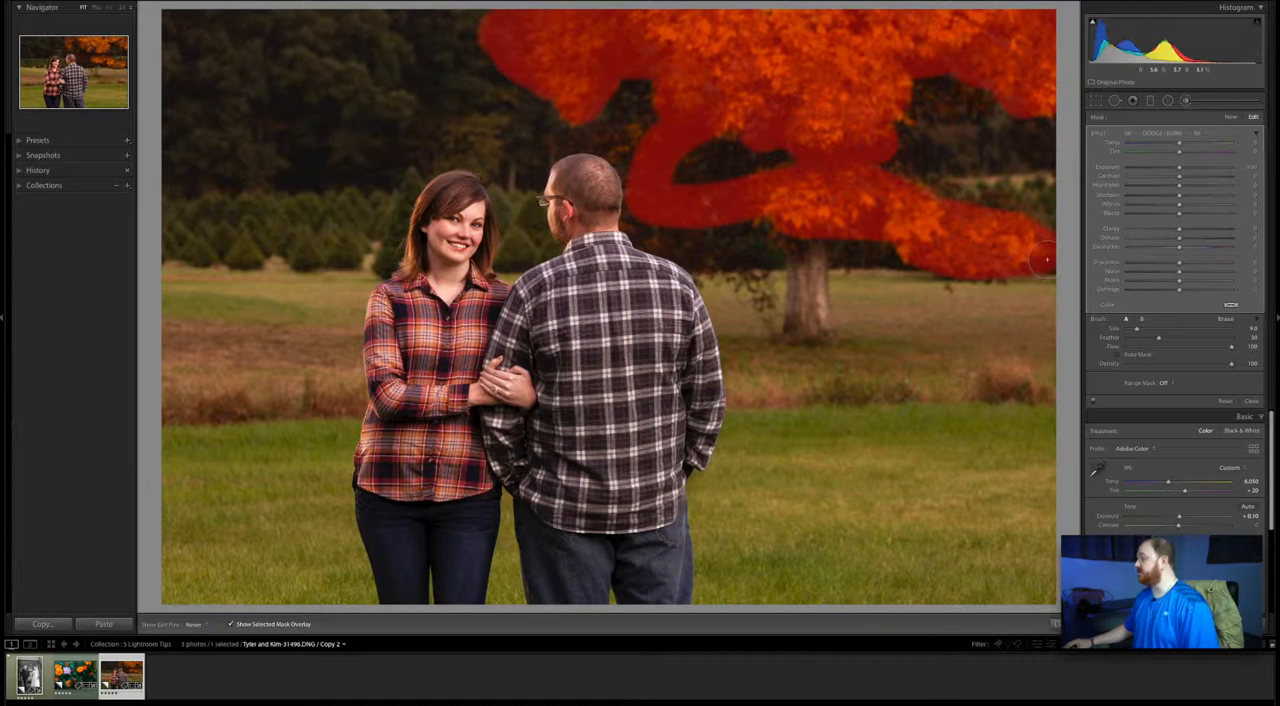
click(1166, 383)
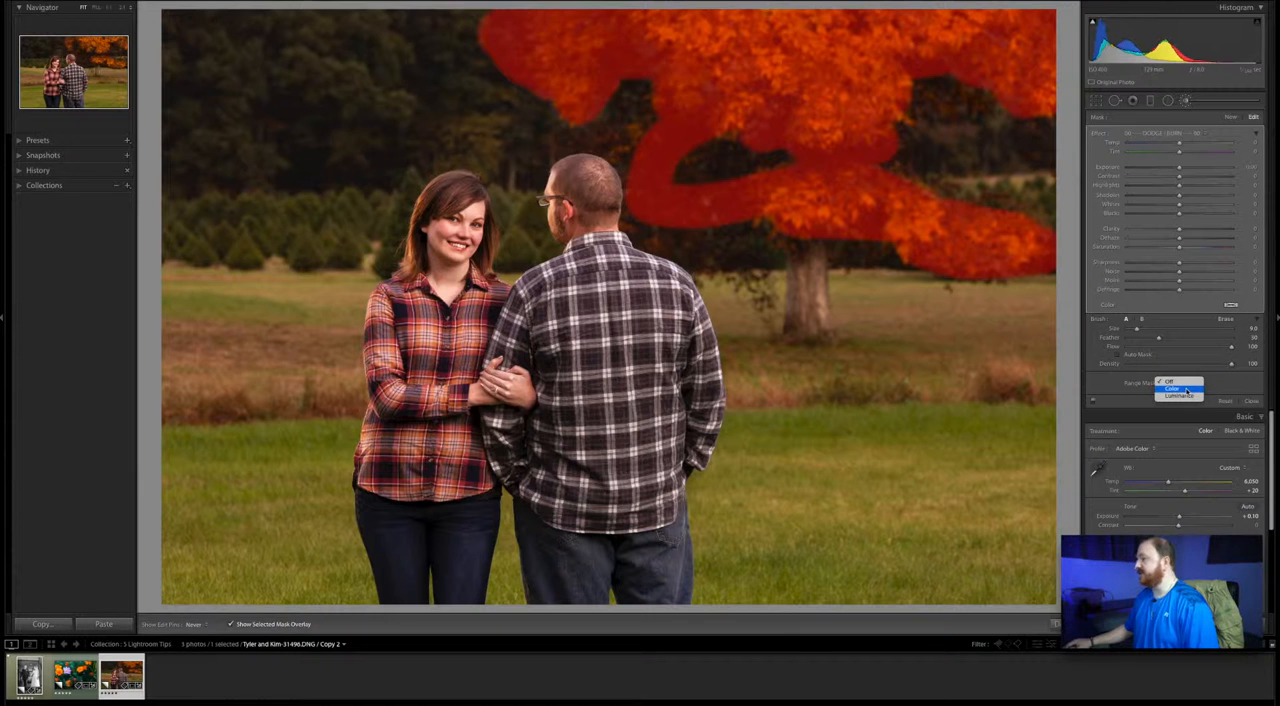
click(1187, 390)
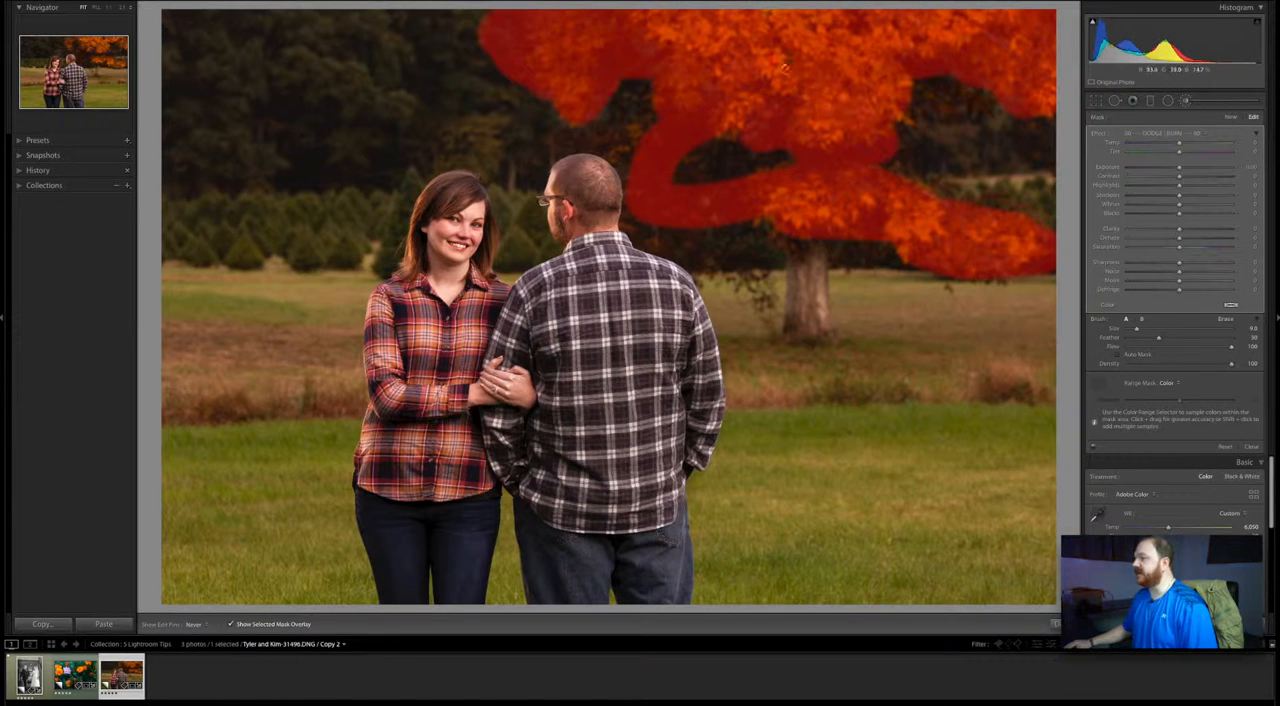
click(776, 64)
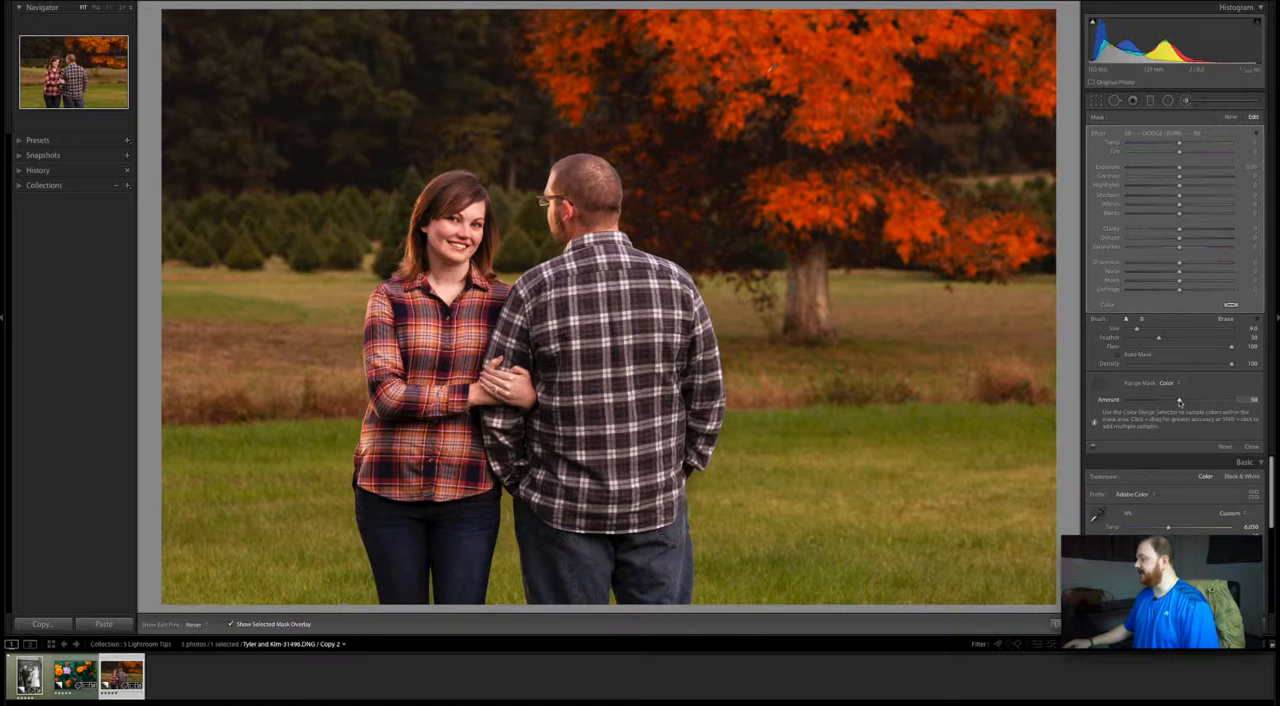
- Try high and low Amount values for the foliage's Color range mask, and set it to 51
drag(1181, 400, 1238, 398)
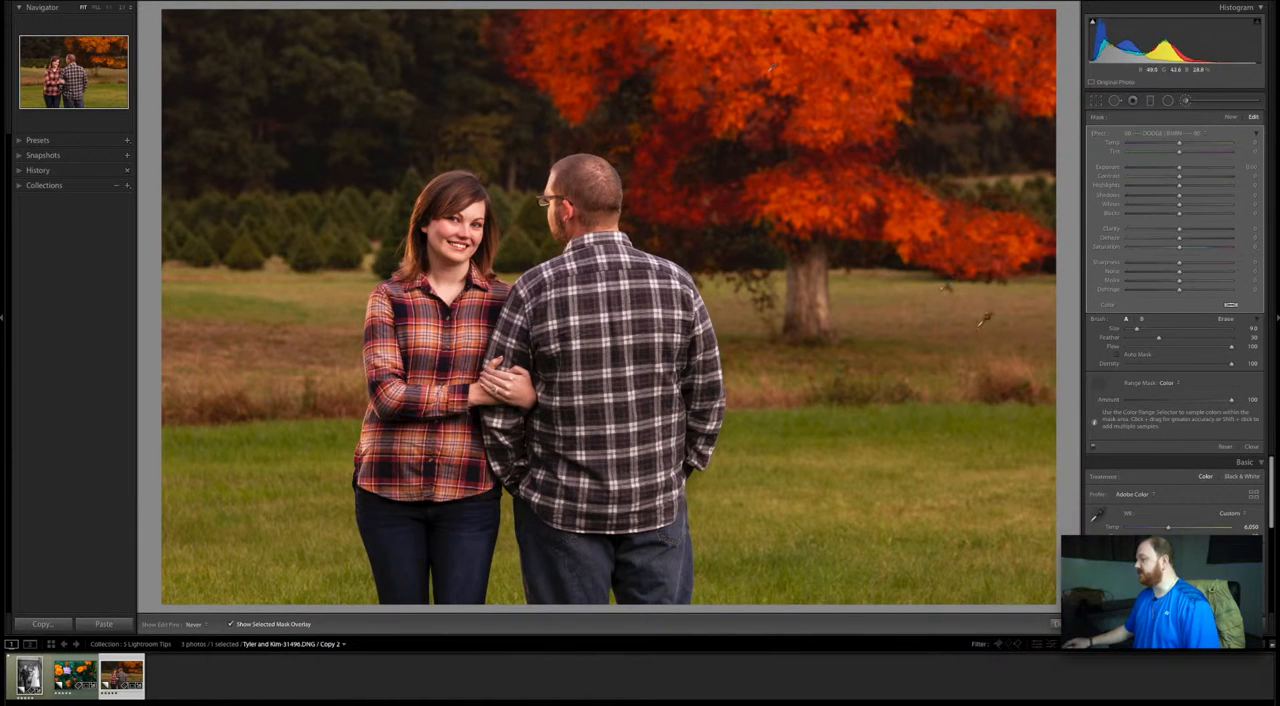
drag(1195, 400, 1144, 401)
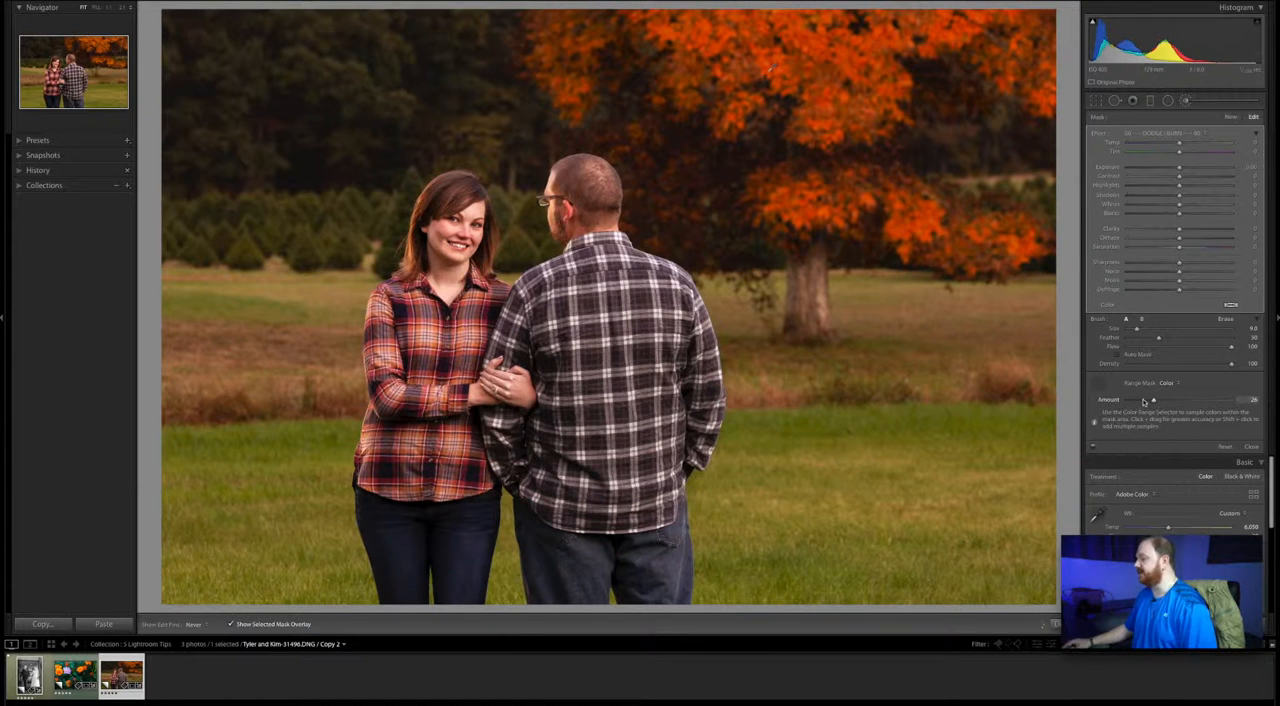
drag(1153, 401, 1179, 401)
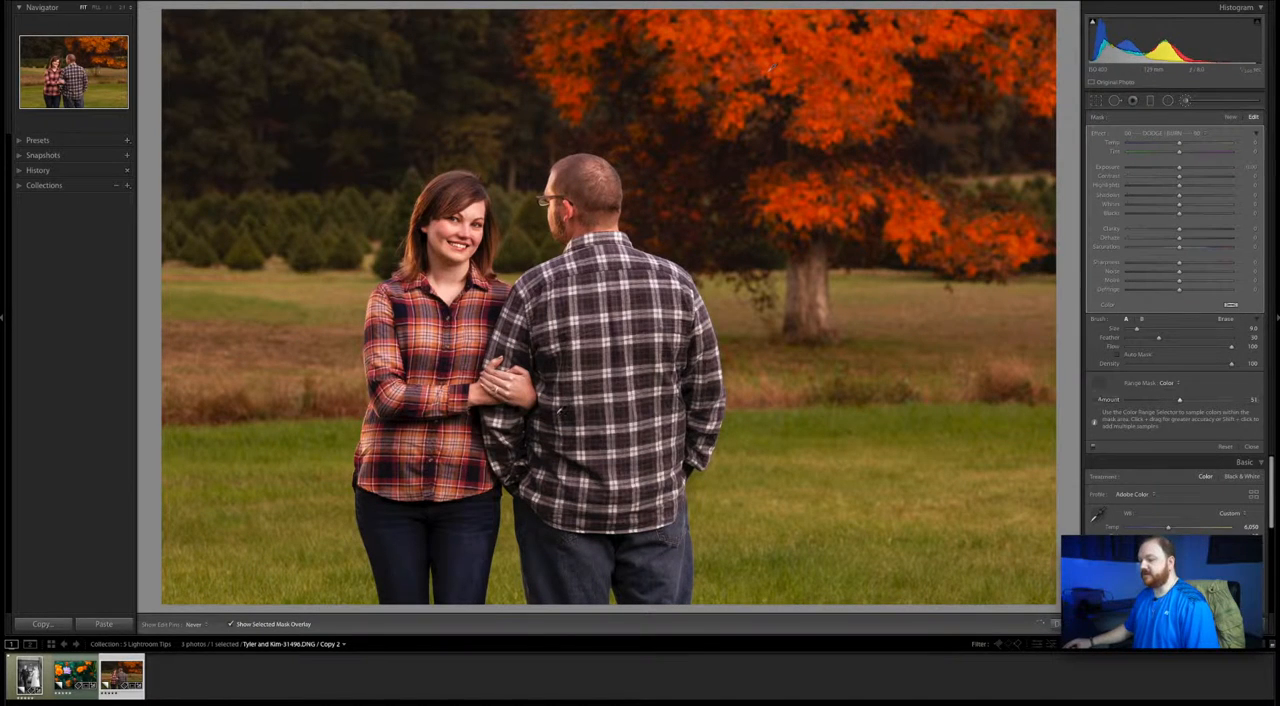
- Hide the mask overlay and set the masked foliage's Exposure to -0.14 and Saturation to 20
click(233, 624)
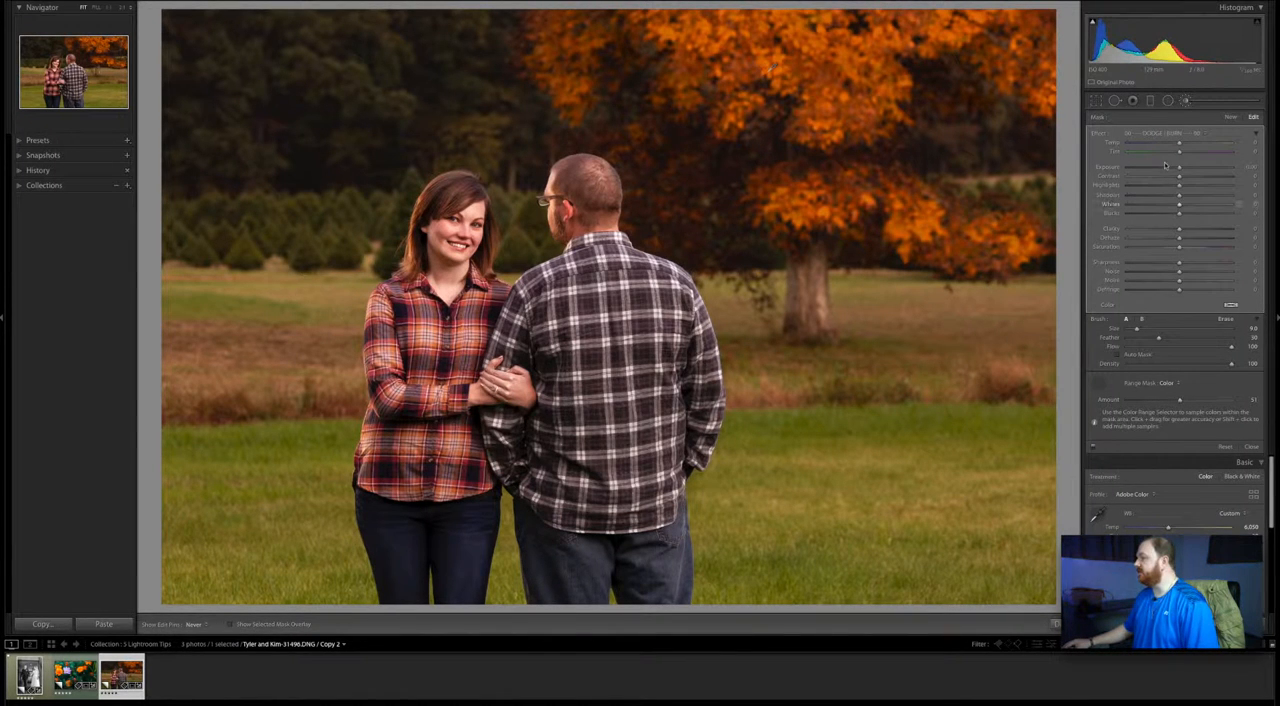
drag(1180, 169, 1194, 166)
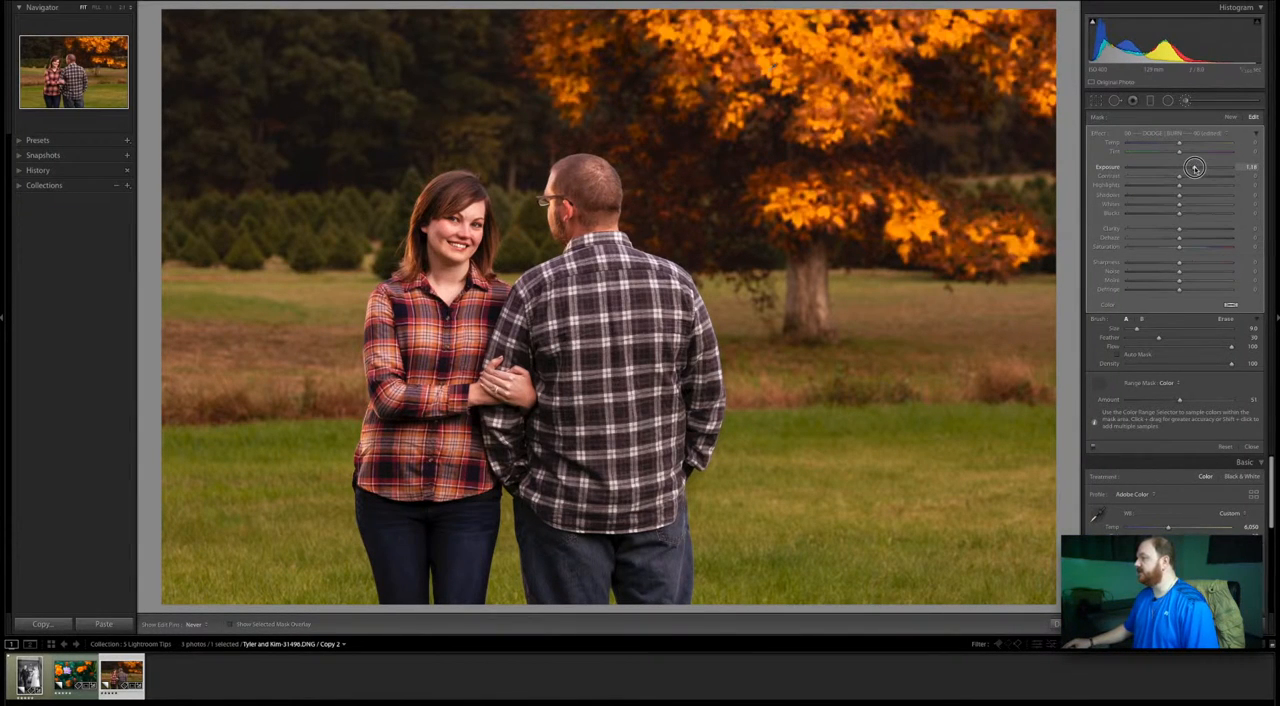
mouse_move(1174, 170)
mouse_down()
mouse_move(1196, 169)
mouse_move(1183, 167)
mouse_up()
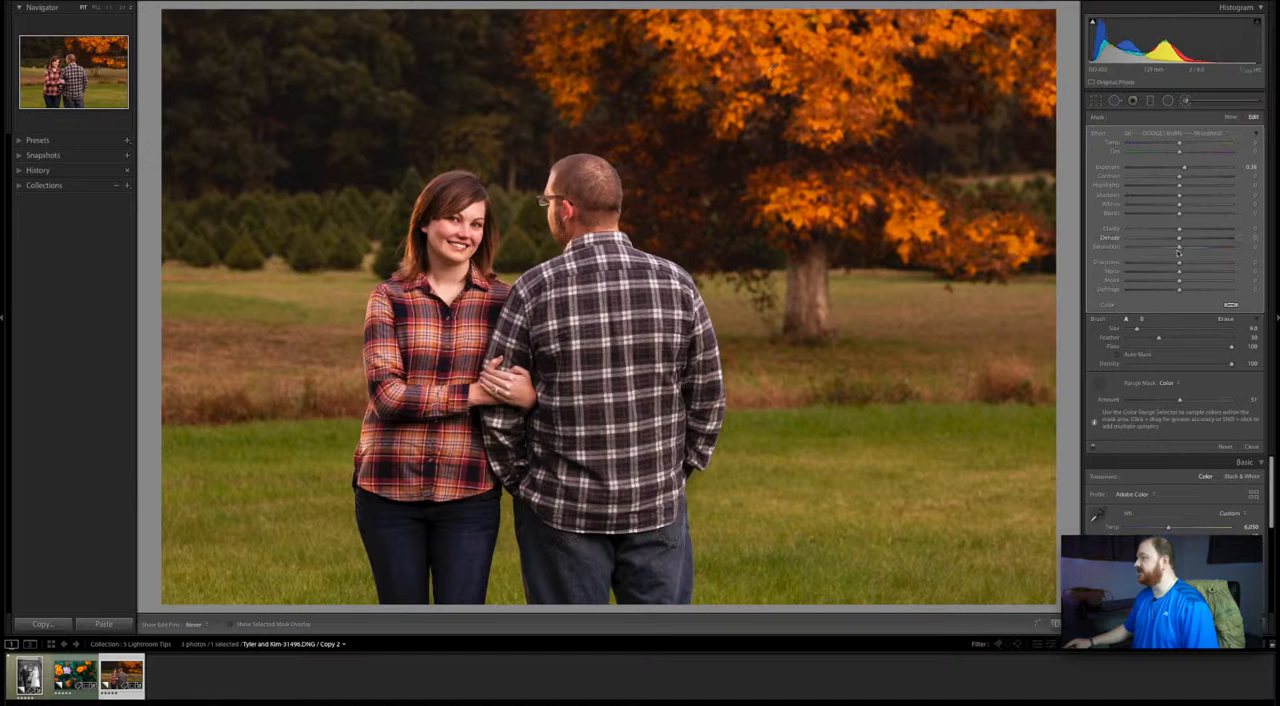
drag(1179, 248, 1192, 247)
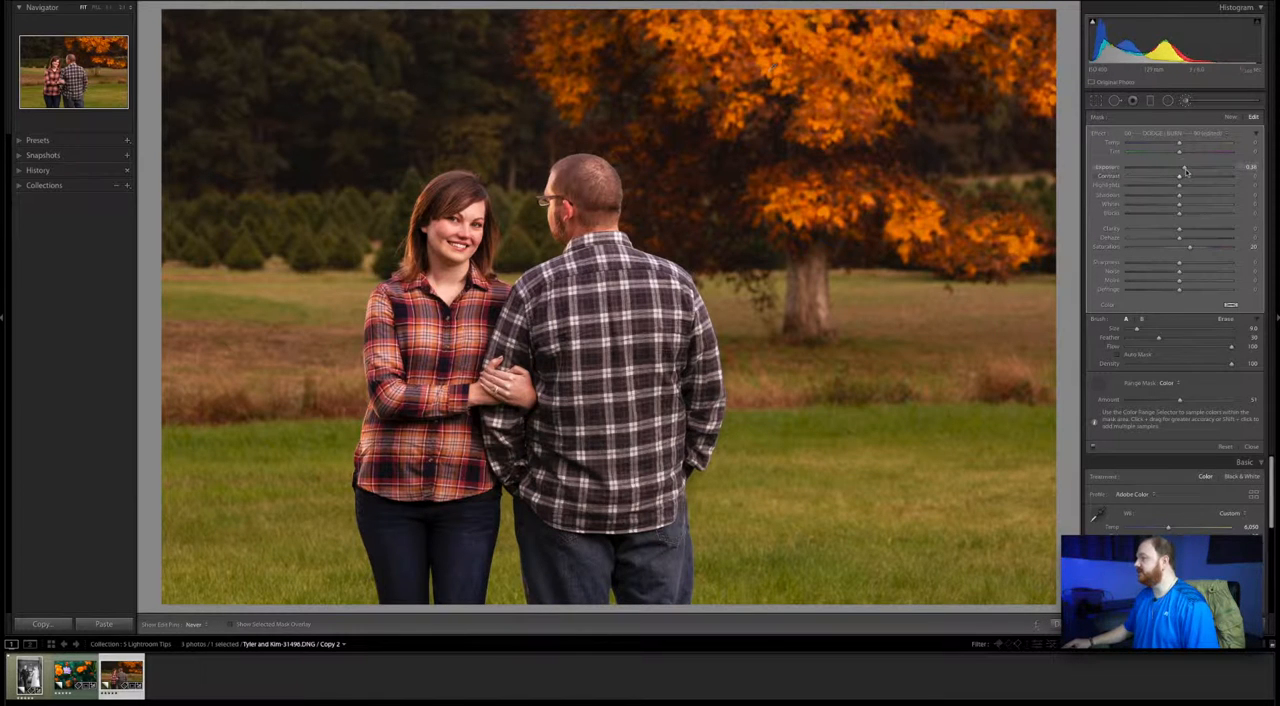
drag(1183, 169, 1177, 170)
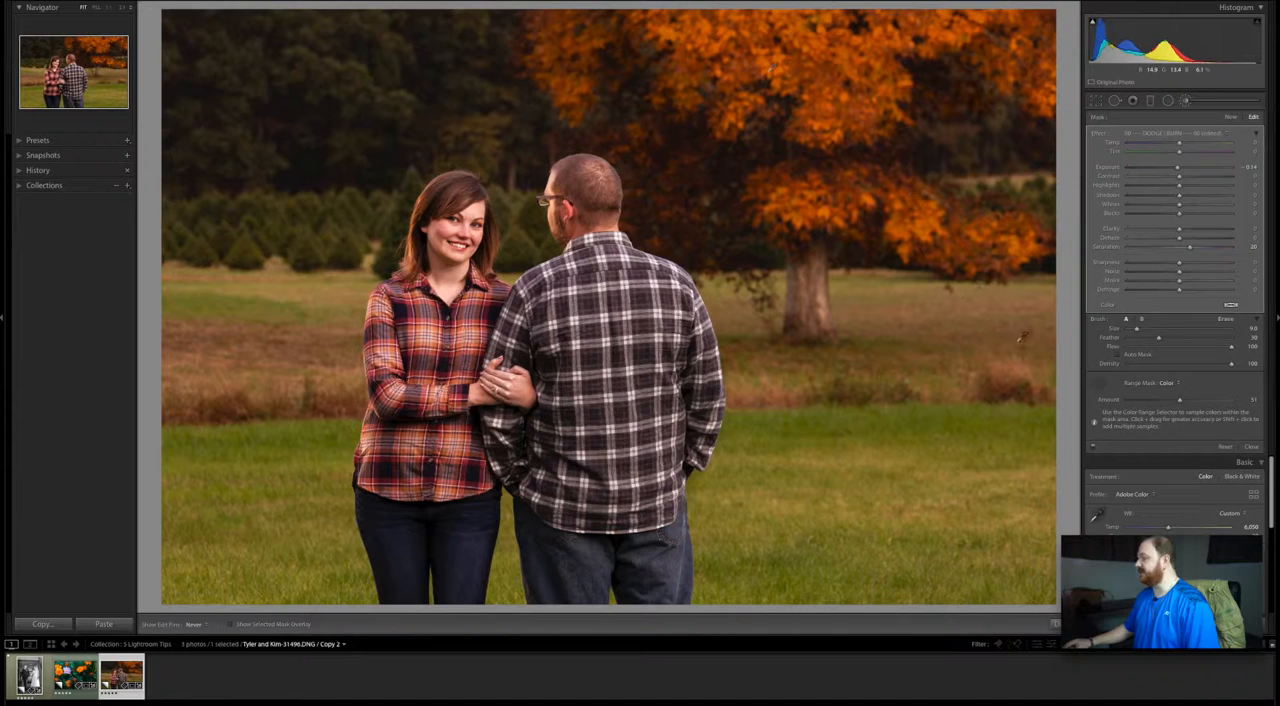
- Switch the foliage mask's range mask type to Luminance
click(1167, 383)
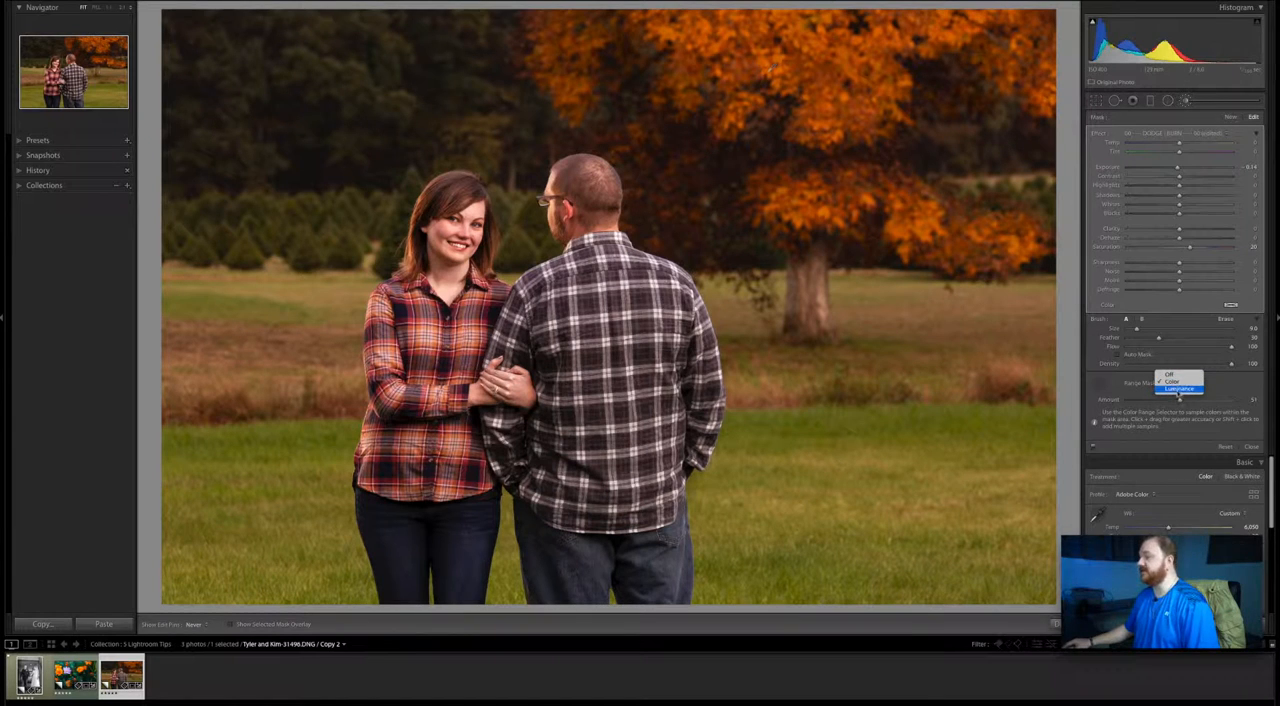